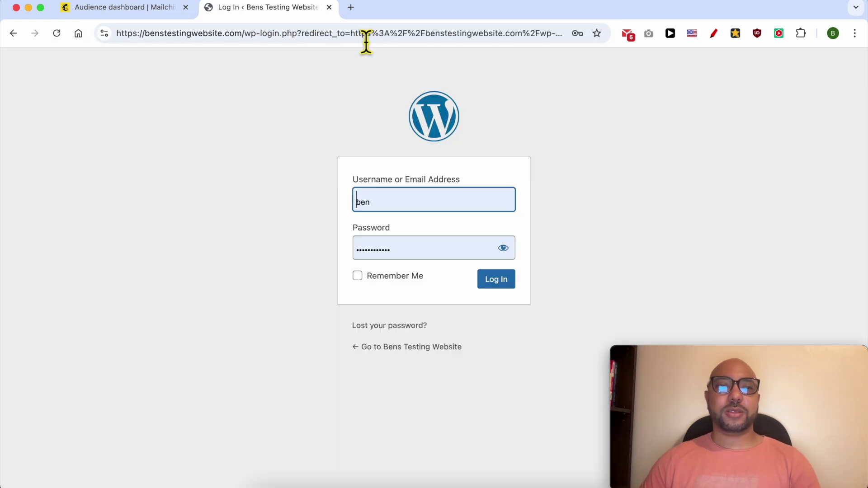
- Log in to the WordPress admin with the prefilled credentials and open the page for adding a new plugin
left_click(496, 280)
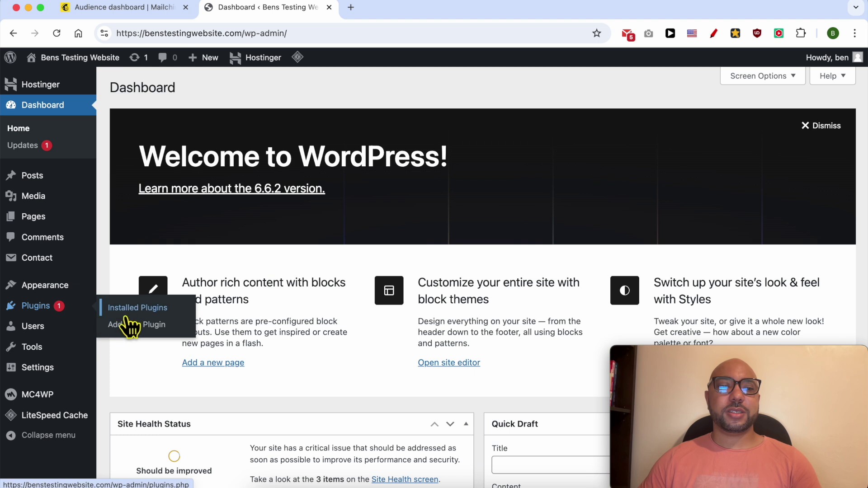
left_click(133, 324)
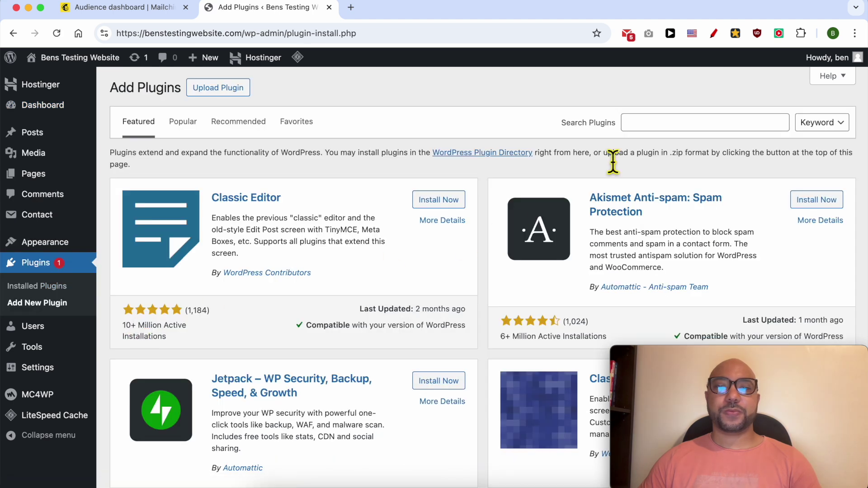
- Search the plugin directory for "woocommerce", and install and activate the WooCommerce plugin
left_click(654, 130)
type("wo")
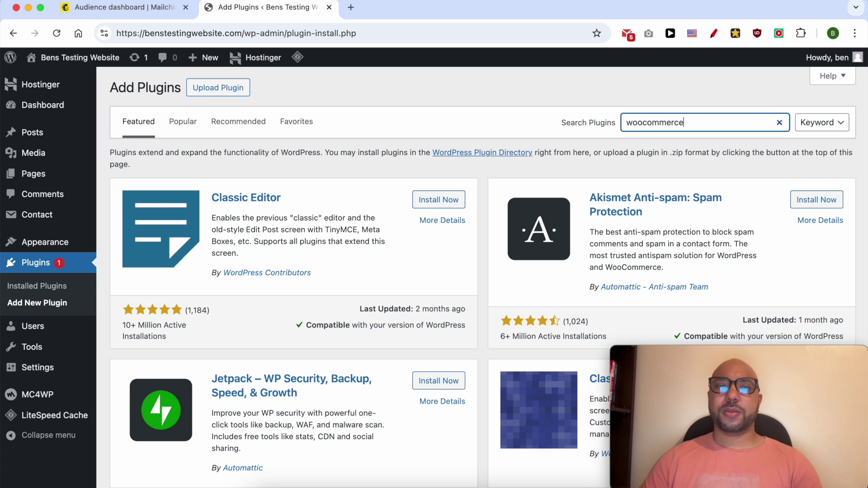
type("ocommerce")
left_click(431, 193)
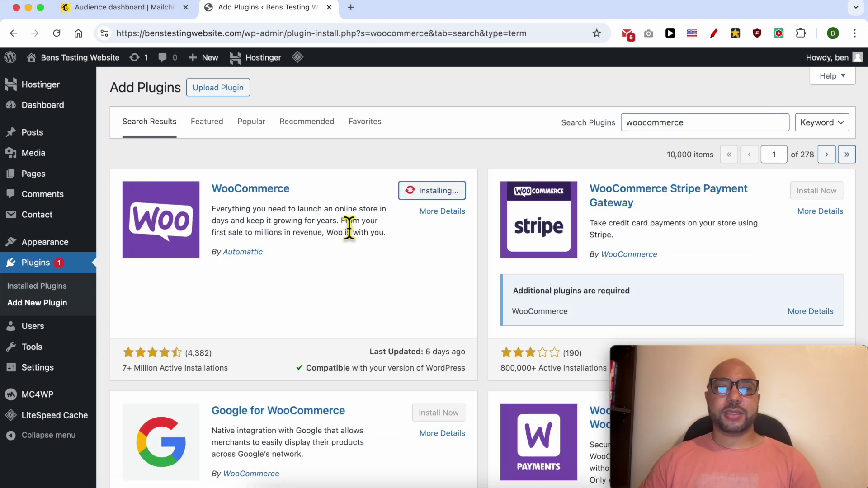
left_click(427, 192)
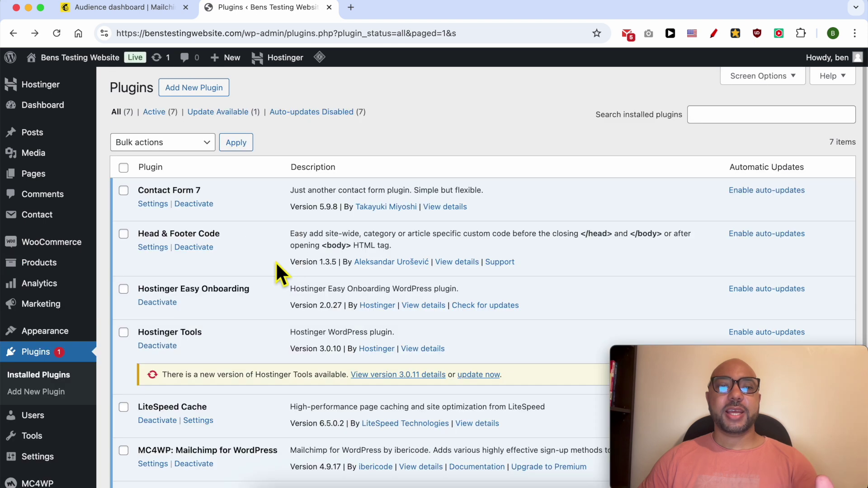
- Check the WooCommerce entry in the list of installed plugins
scroll(276, 265, "down", 5)
double_click(170, 358)
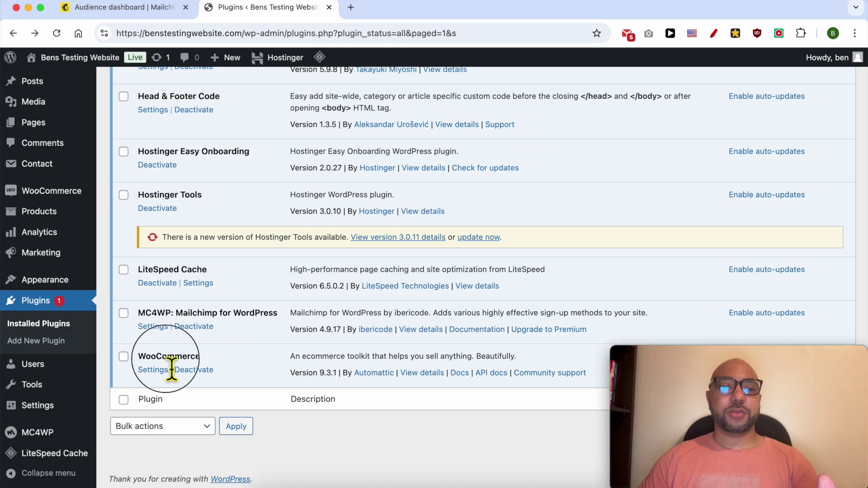
- Return to adding plugins and search the plugin directory for "mailchimp"
left_click(53, 342)
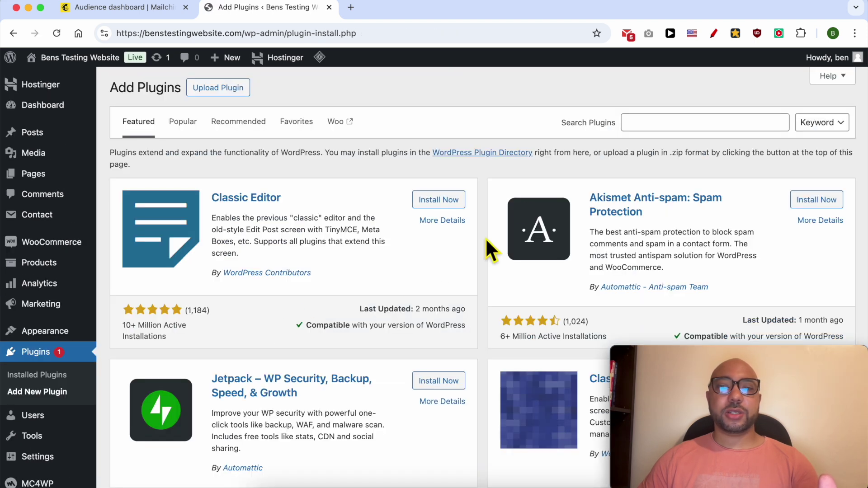
left_click(151, 13)
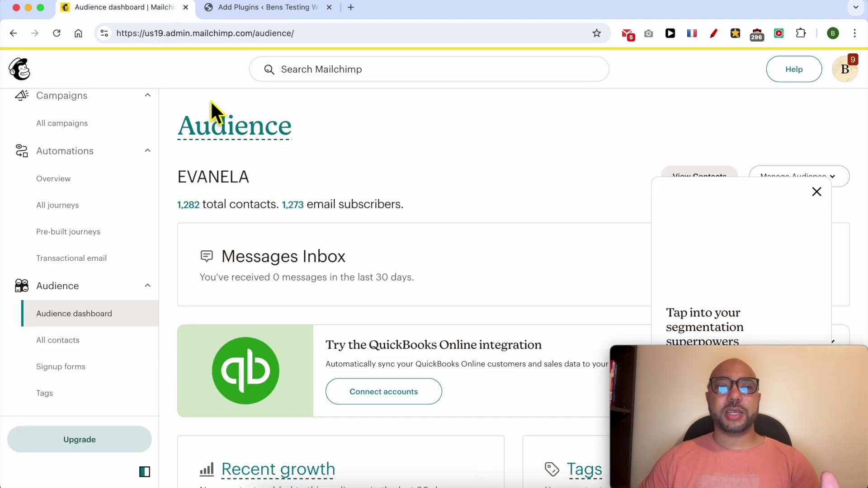
left_click(268, 18)
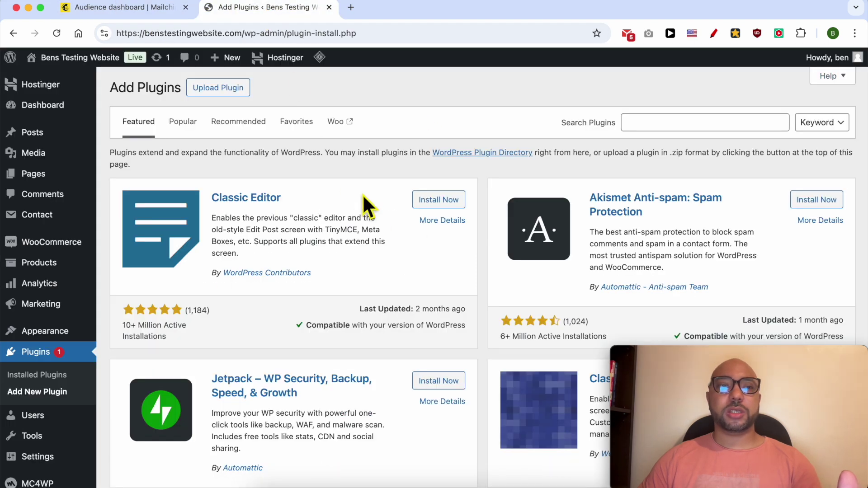
left_click(647, 130)
type("mailchimp")
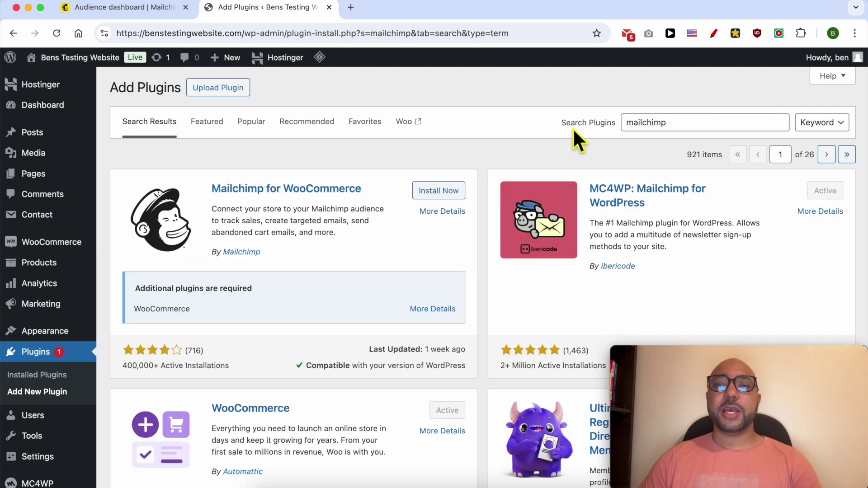
- Install and activate the Mailchimp for WooCommerce plugin published by Mailchimp
triple_click(371, 183)
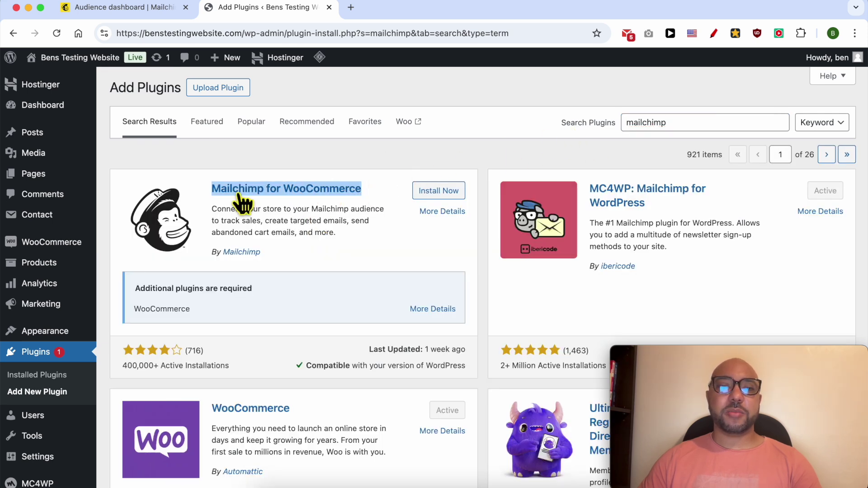
triple_click(223, 260)
left_click(317, 259)
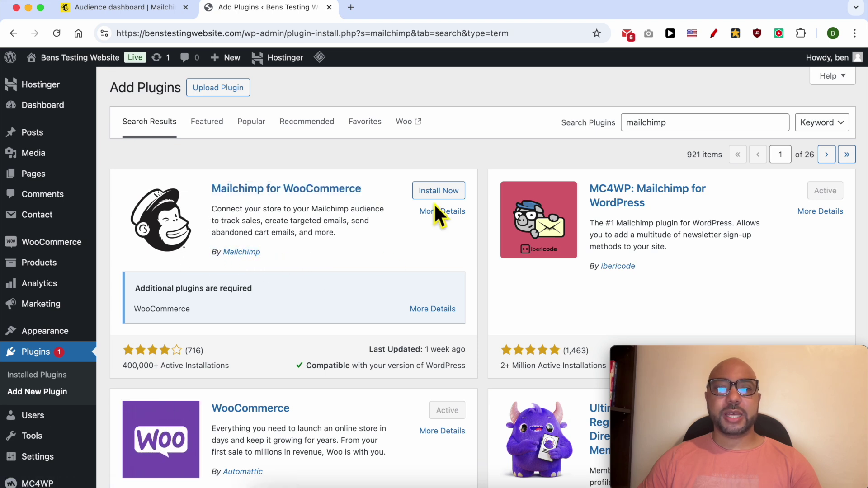
left_click(436, 192)
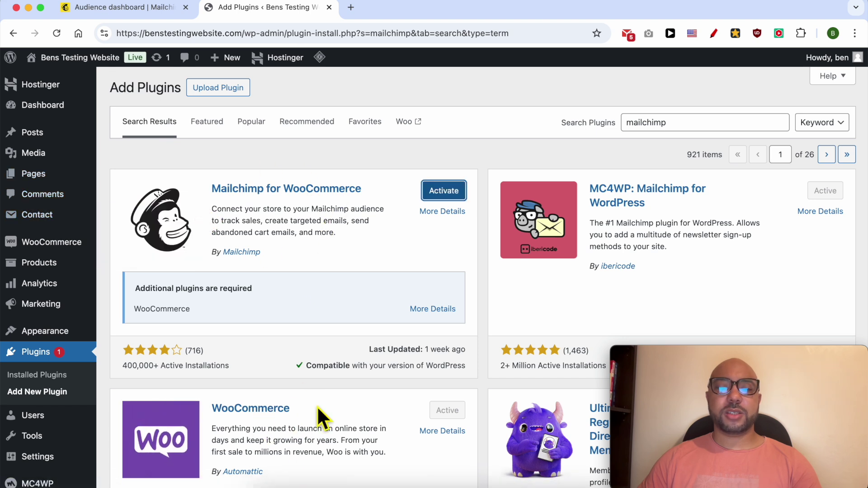
left_click(452, 195)
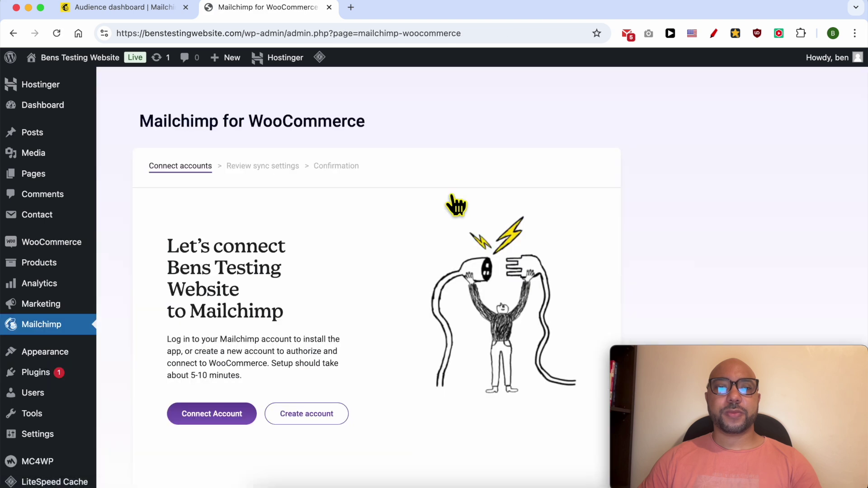
- Start connecting the WordPress site to an existing Mailchimp account and log in to Mailchimp with the prefilled credentials
left_click_drag(167, 239, 246, 299)
left_click(177, 321)
left_click_drag(172, 316, 301, 319)
left_click(303, 319)
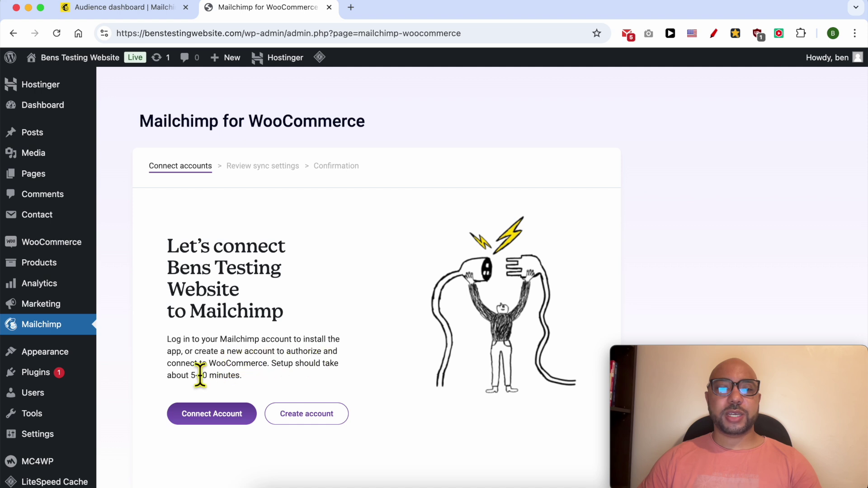
left_click(131, 13)
left_click(278, 13)
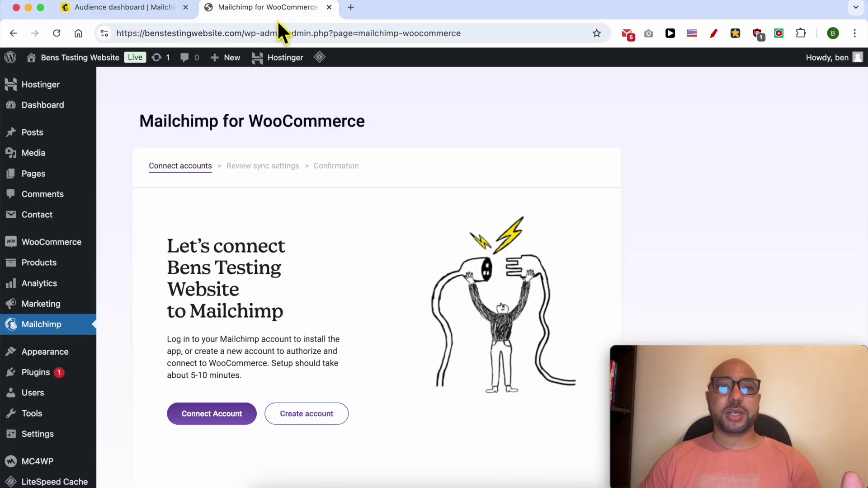
left_click(212, 420)
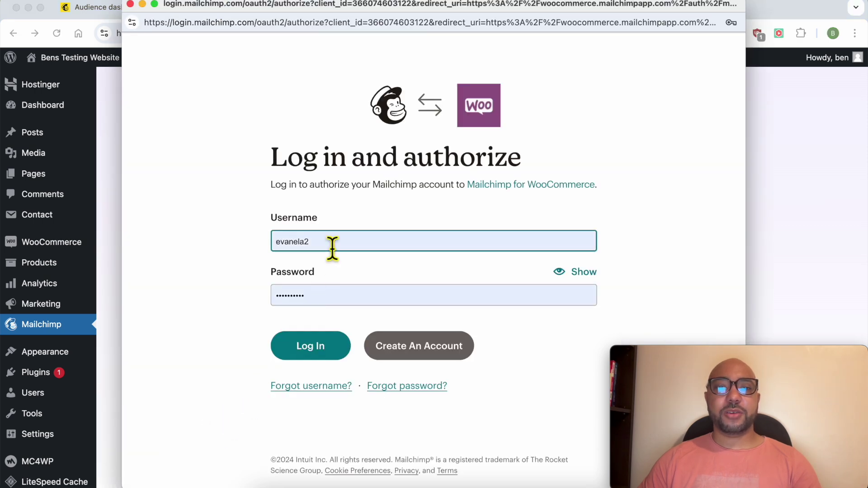
left_click(303, 351)
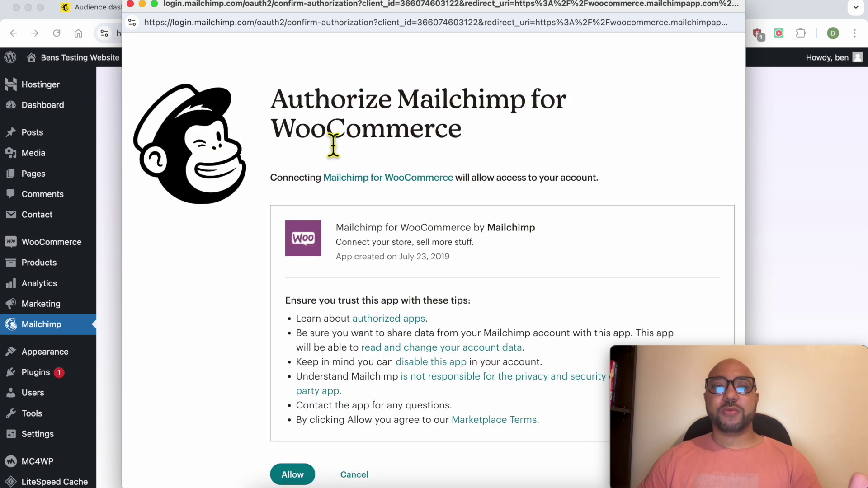
- Review the authorization request and allow Mailchimp for WooCommerce to access the Mailchimp account
left_click_drag(271, 178, 604, 181)
scroll(371, 361, "down", 1)
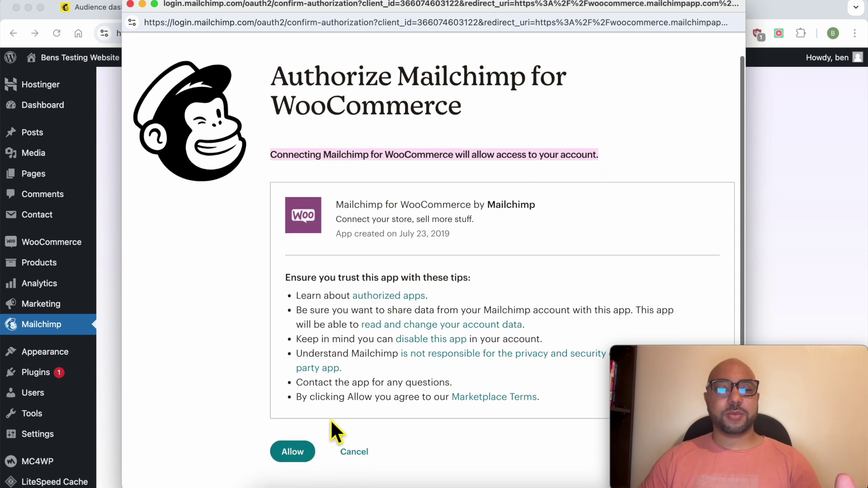
left_click(299, 454)
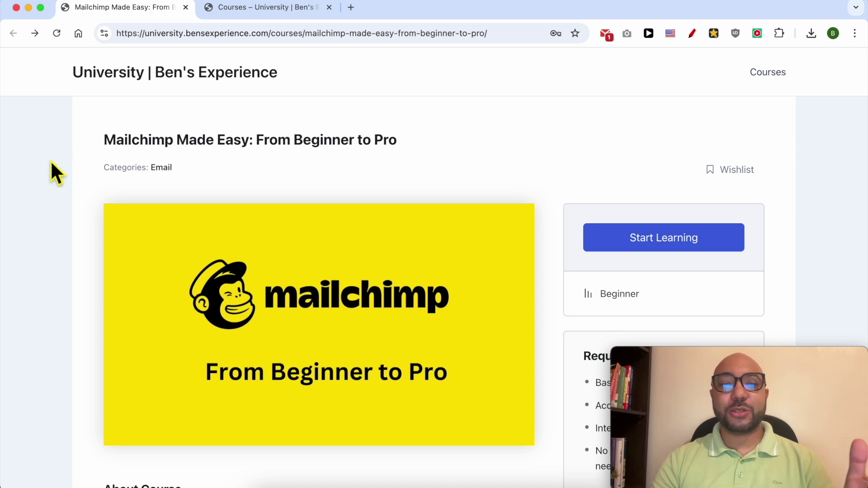
- Look over the "Mailchimp Made Easy" course page and expand the Audience Management and Campaign Creation and Management sections
scroll(51, 162, "down", 8)
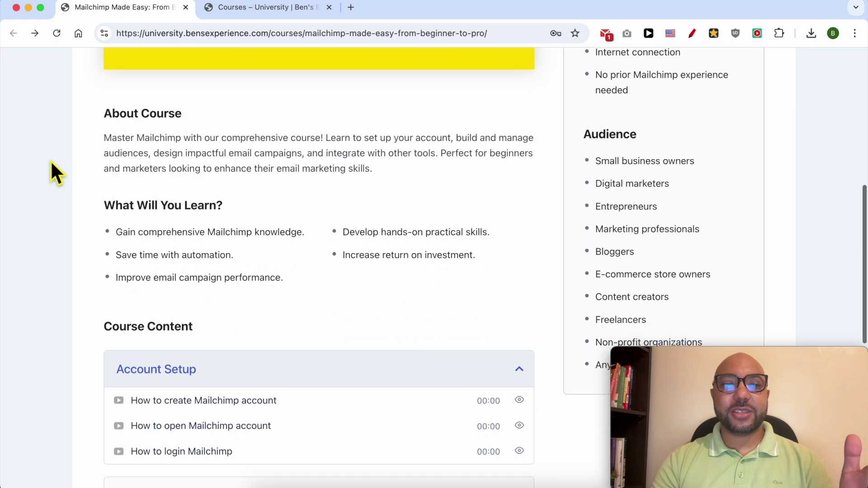
scroll(51, 162, "down", 1)
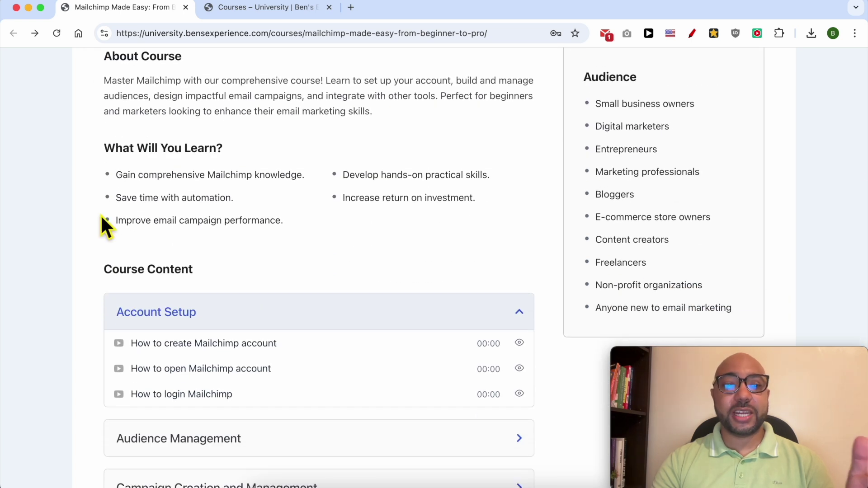
scroll(163, 317, "down", 3)
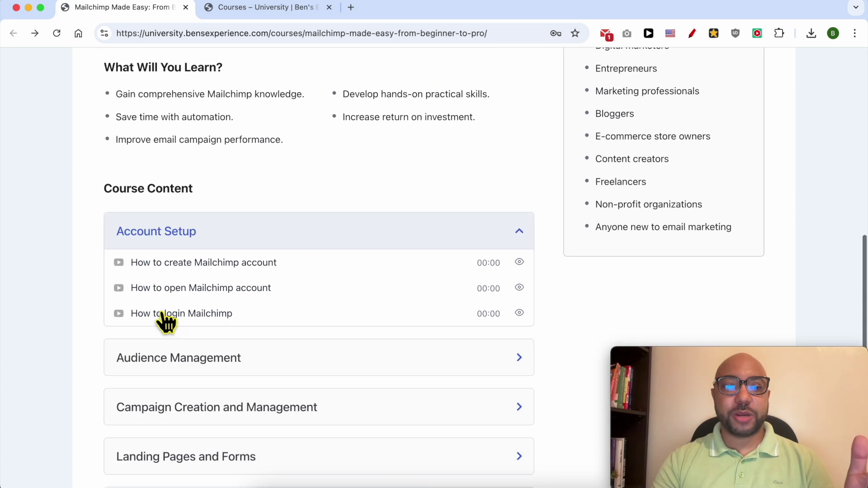
left_click(237, 305)
scroll(237, 305, "down", 2)
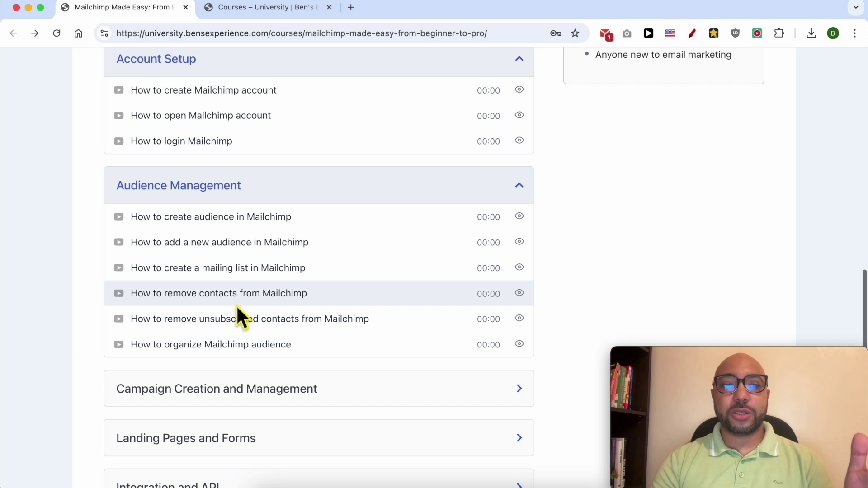
scroll(236, 306, "down", 2)
scroll(236, 305, "down", 1)
left_click(255, 229)
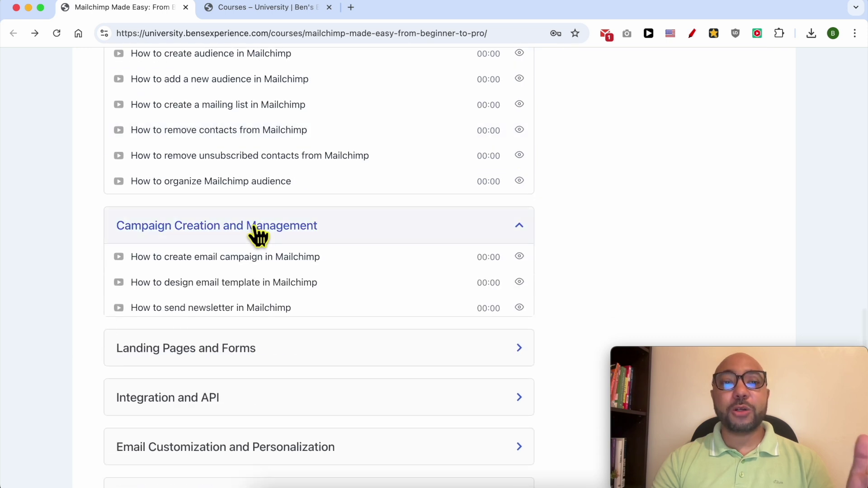
- Expand the Landing Pages and Forms, Integration and API, and Email Customization and Personalization sections to view their lessons
scroll(255, 229, "down", 4)
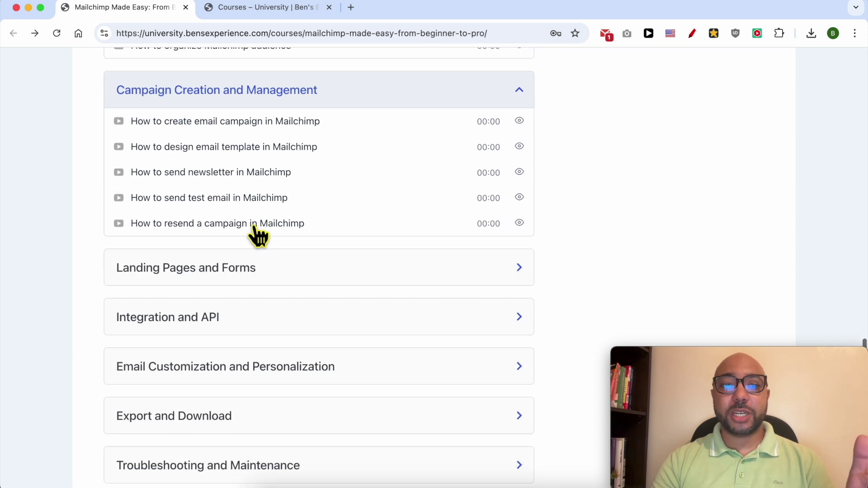
left_click(240, 206)
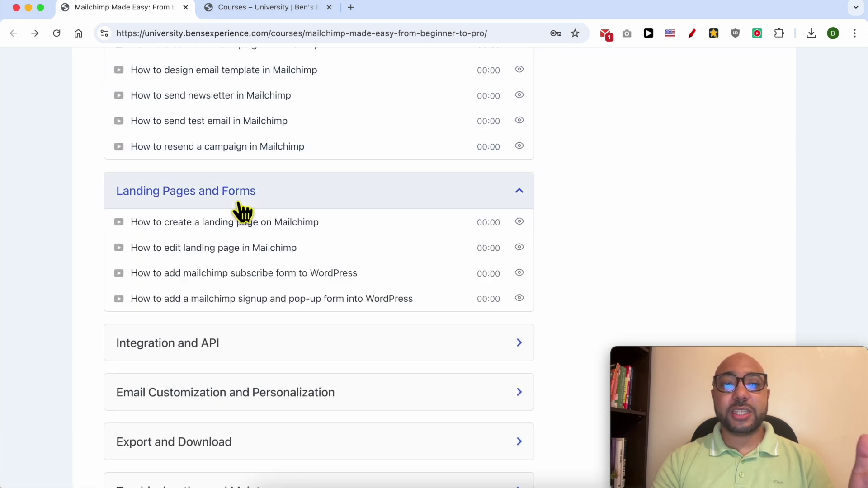
scroll(240, 209, "down", 2)
scroll(205, 254, "up", 2)
scroll(205, 254, "down", 1)
left_click(207, 319)
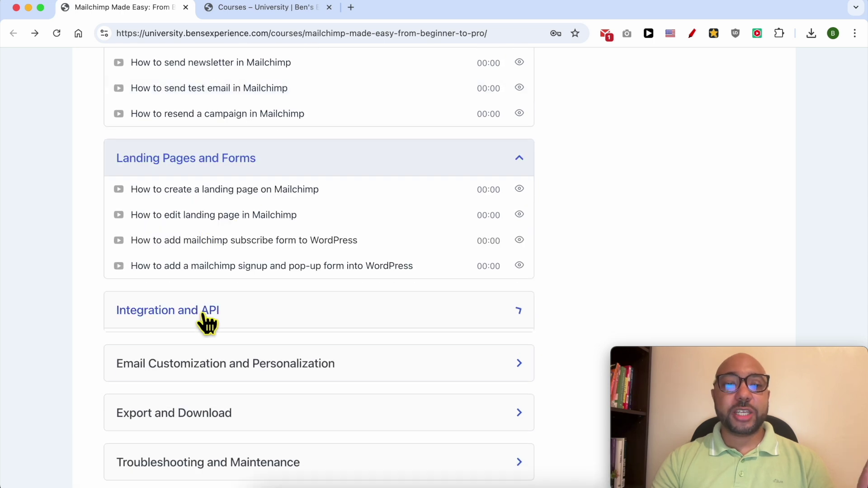
scroll(204, 318, "down", 3)
left_click(206, 314)
scroll(207, 319, "down", 1)
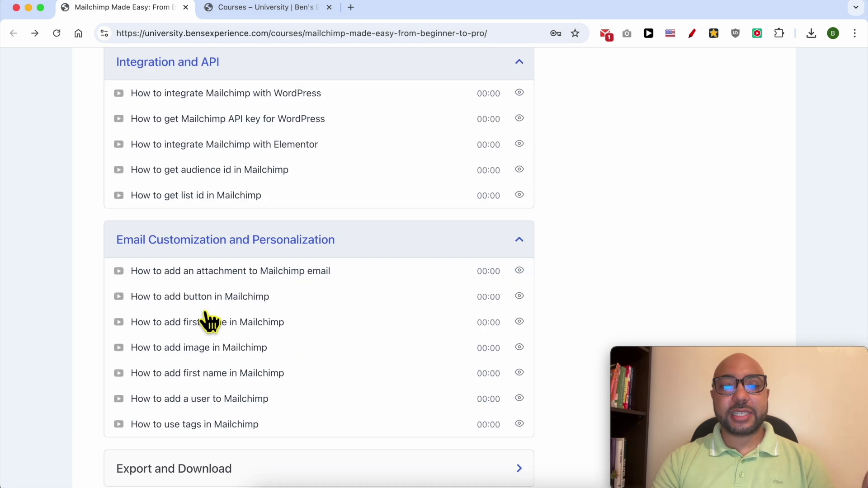
- Expand the Export and Download and Troubleshooting and Maintenance sections, view their lessons, and return to the course overview
scroll(209, 320, "down", 3)
left_click(194, 353)
scroll(196, 355, "down", 2)
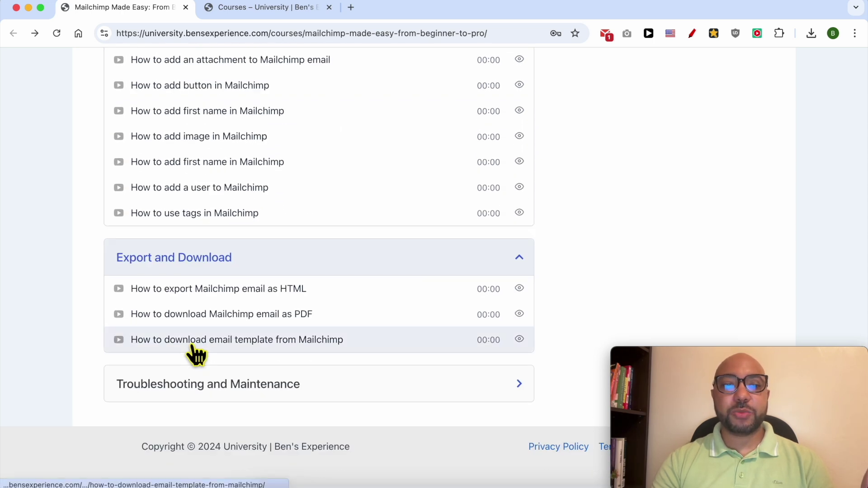
left_click(185, 400)
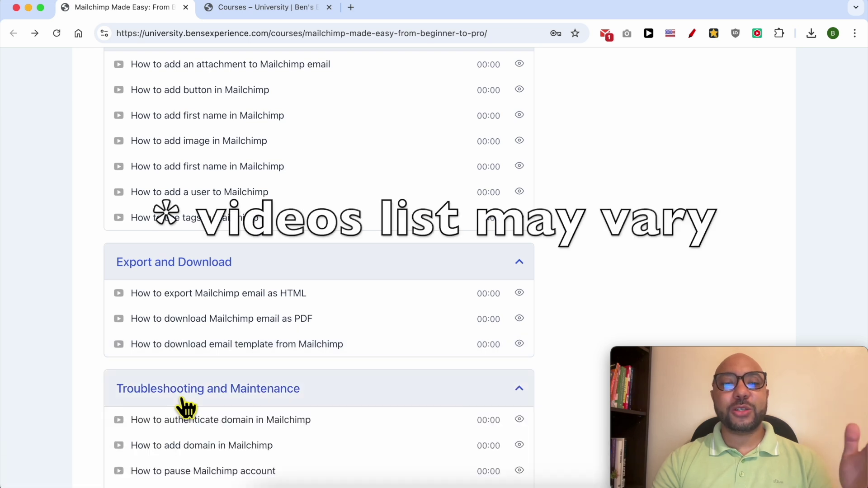
scroll(183, 407, "down", 3)
scroll(180, 407, "up", 15)
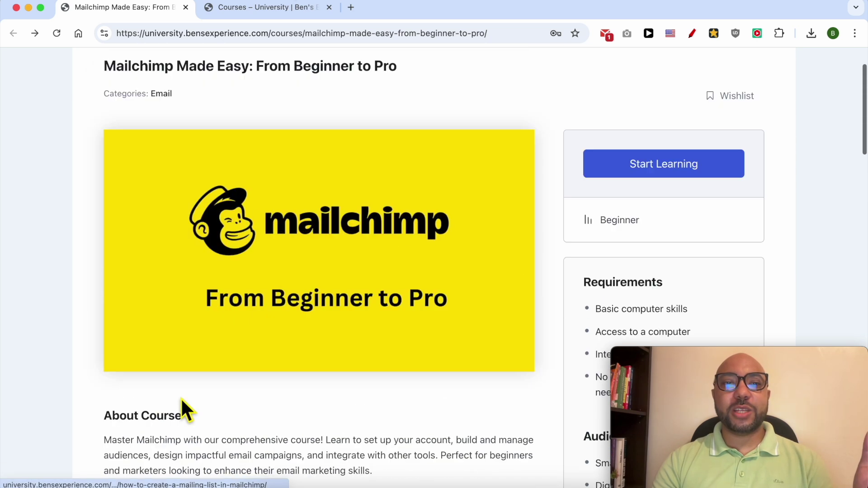
- Browse the catalogue of available courses on the University | Ben's Experience site and highlight the site's web address
left_click(285, 8)
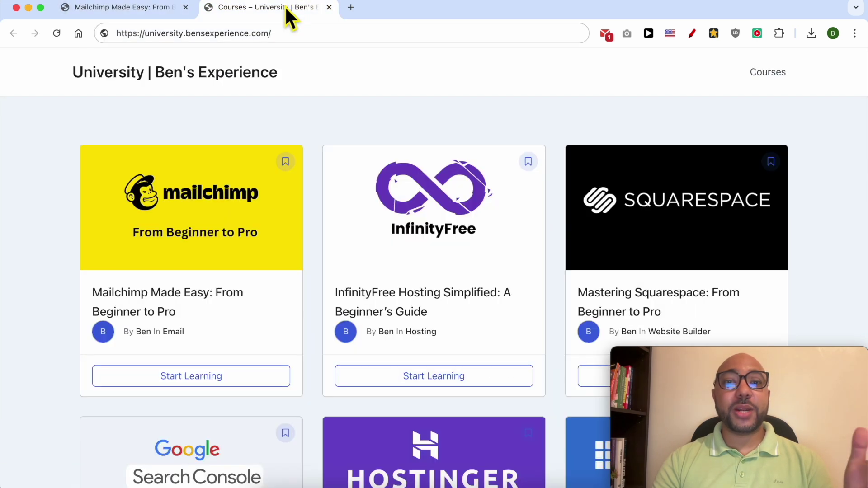
scroll(296, 109, "down", 8)
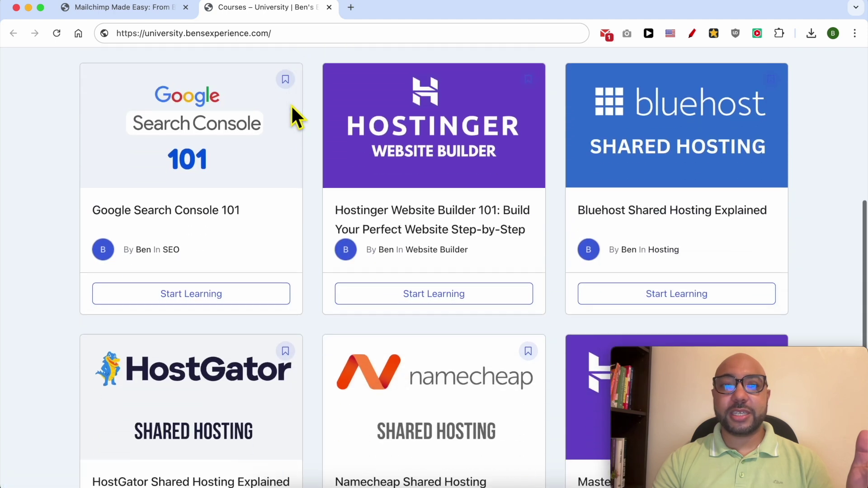
scroll(293, 115, "down", 5)
left_click_drag(294, 38, 96, 37)
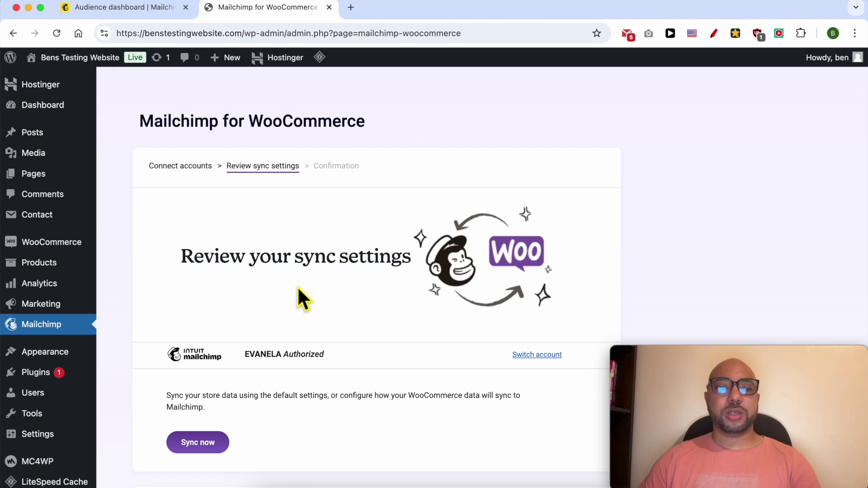
- Review the sync settings for linked audience, customer import and tagging, and start the sync with the default options
left_click_drag(178, 262, 415, 262)
left_click(205, 423)
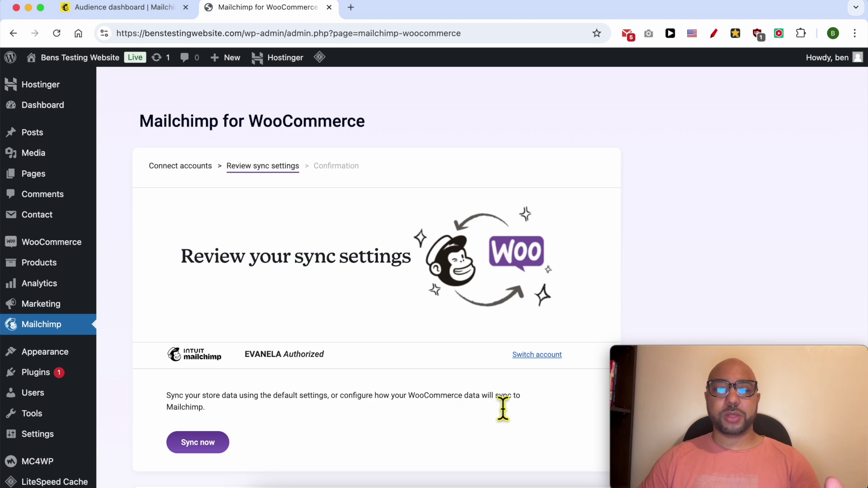
scroll(248, 405, "down", 5)
scroll(248, 402, "down", 3)
scroll(217, 362, "up", 1)
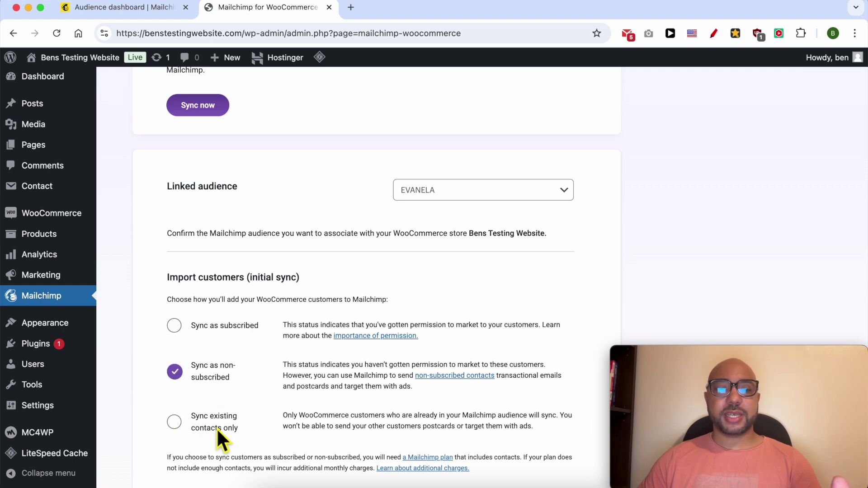
scroll(270, 432, "down", 6)
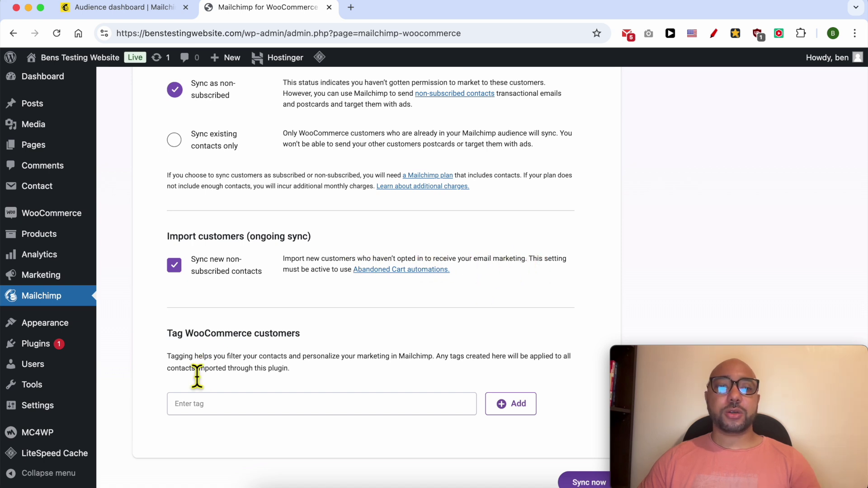
left_click(205, 406)
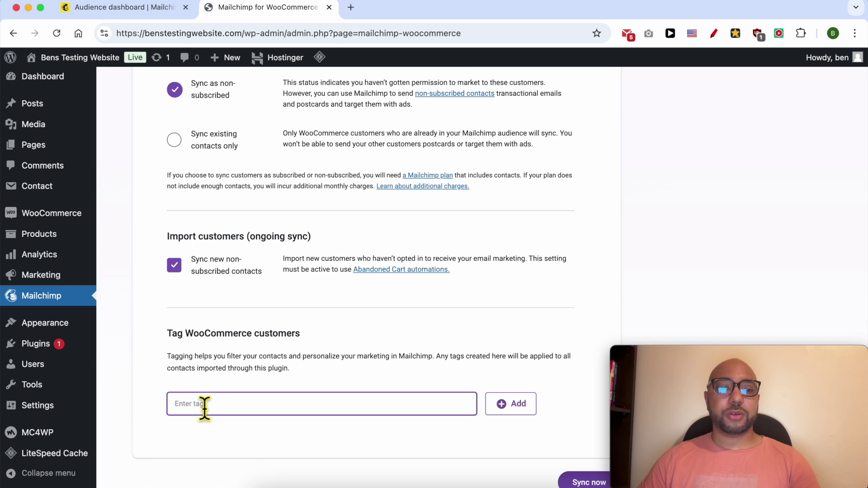
left_click_drag(168, 357, 435, 359)
scroll(434, 374, "down", 1)
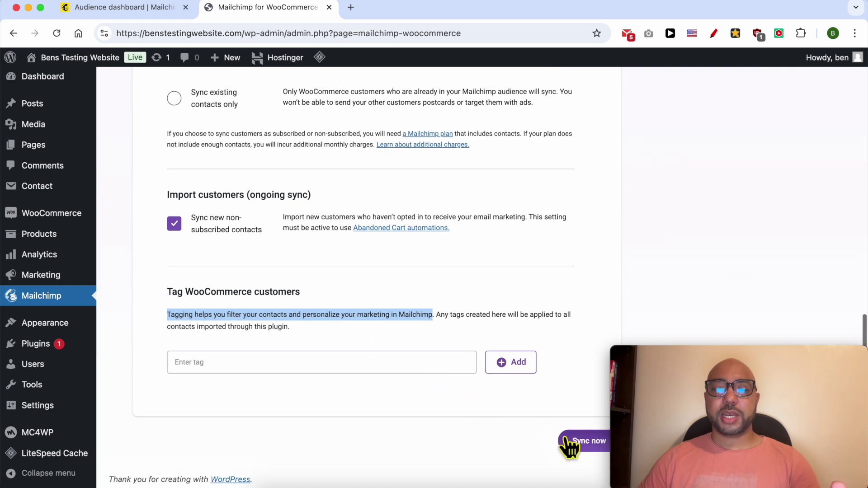
left_click(591, 445)
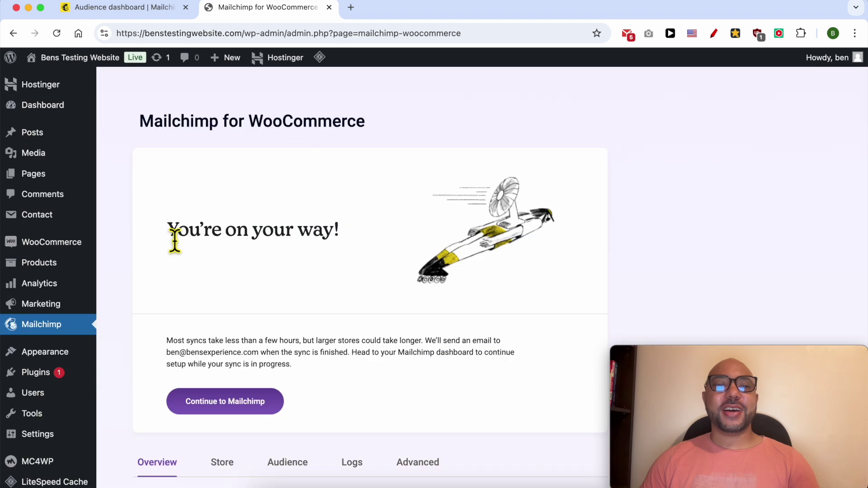
- Read the sync notice and examine the sync status, contacts, orders, promo codes and products in the Overview
left_click_drag(167, 347, 340, 362)
left_click(438, 368)
left_click(357, 363)
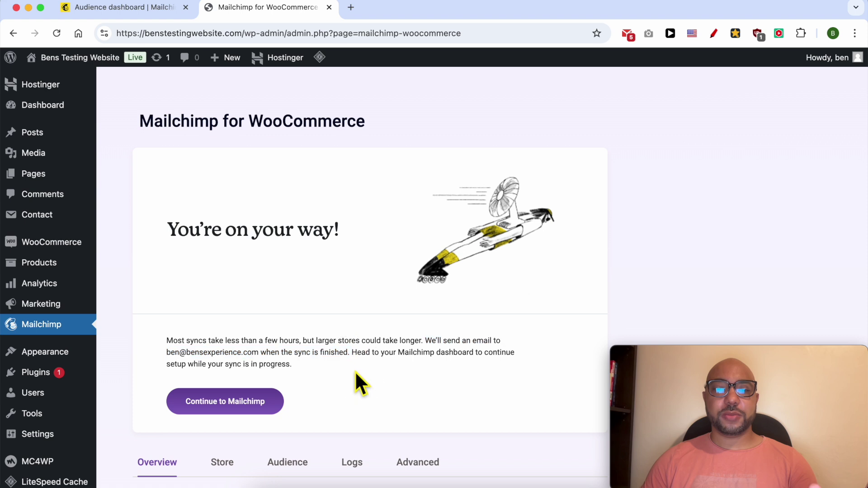
scroll(360, 365, "down", 3)
left_click_drag(361, 267, 351, 254)
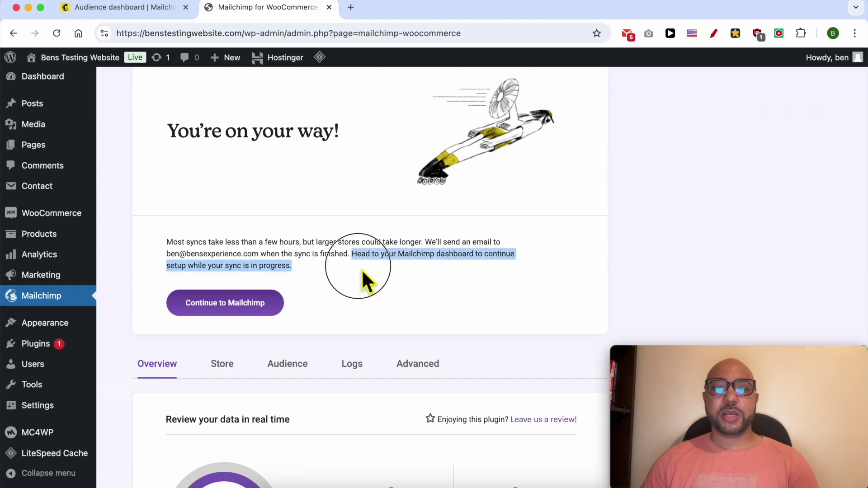
left_click(317, 277)
scroll(289, 253, "down", 3)
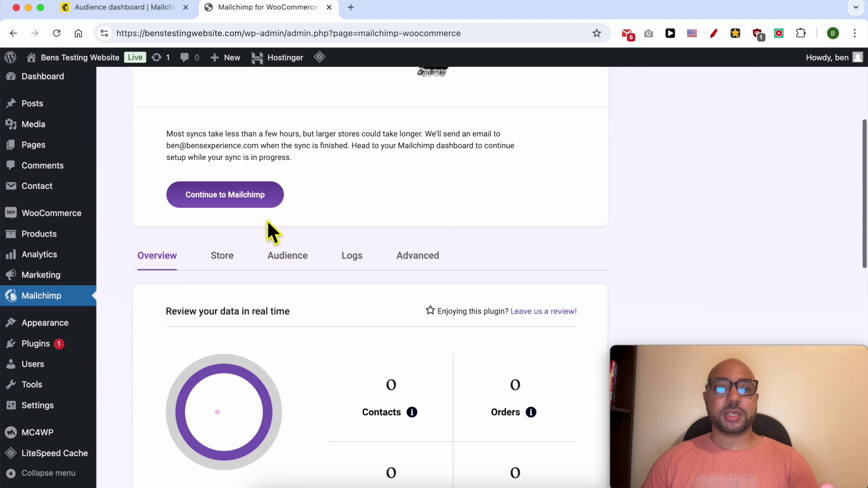
scroll(215, 265, "down", 1)
scroll(216, 267, "down", 3)
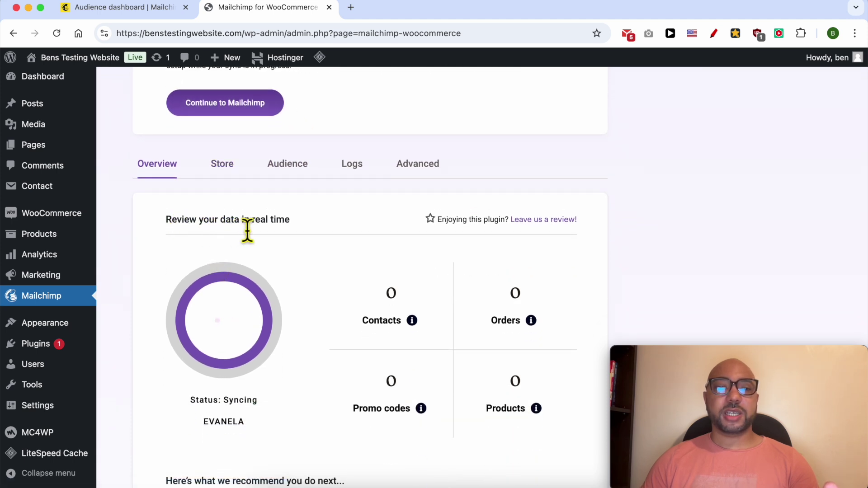
scroll(305, 234, "down", 2)
left_click_drag(393, 253, 373, 302)
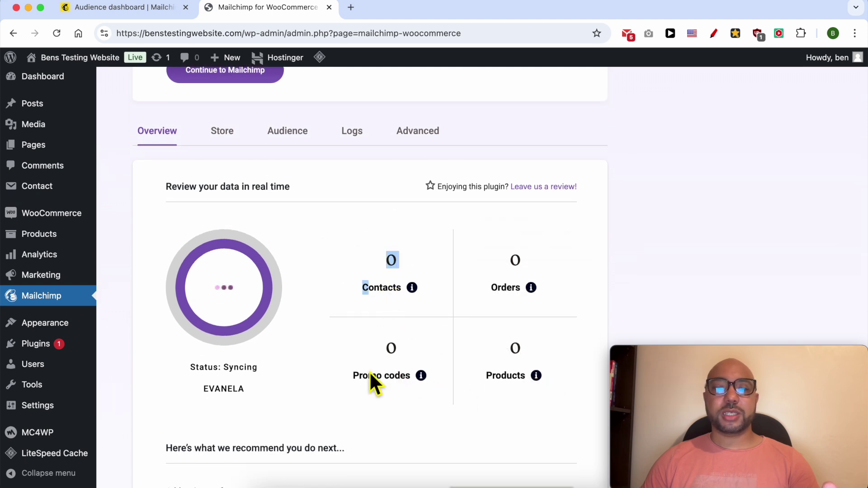
- Look through the recommended next steps for the sign-up form, abandoned cart journey and email design
scroll(366, 371, "down", 5)
scroll(256, 290, "down", 2)
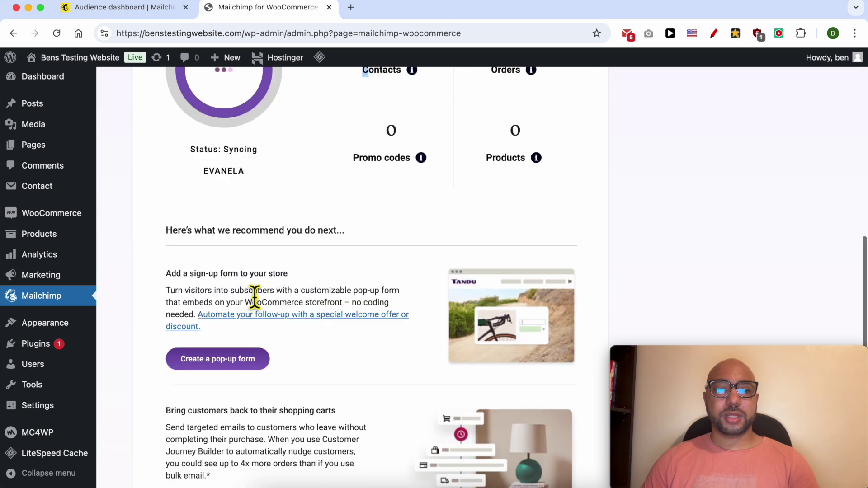
scroll(210, 257, "up", 1)
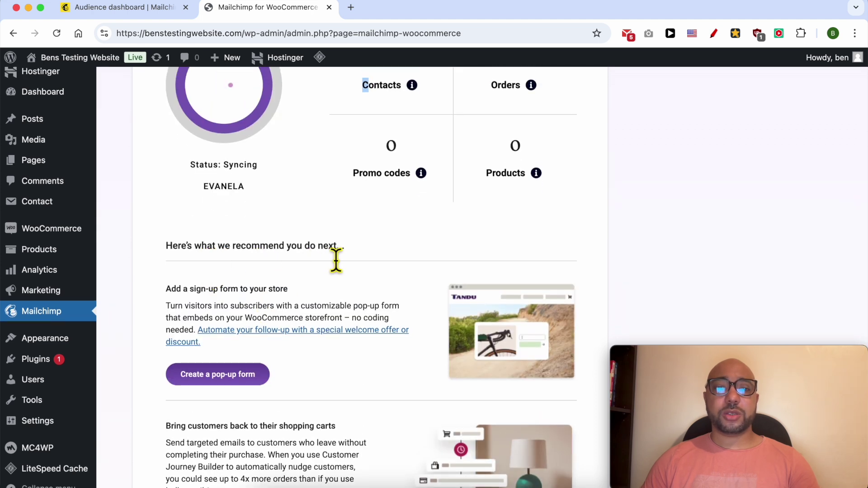
scroll(278, 299, "down", 1)
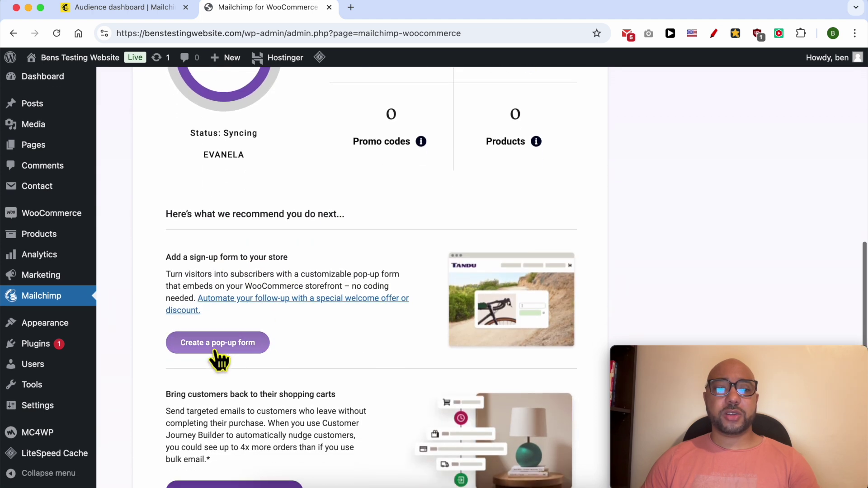
scroll(285, 331, "down", 5)
scroll(338, 278, "up", 1)
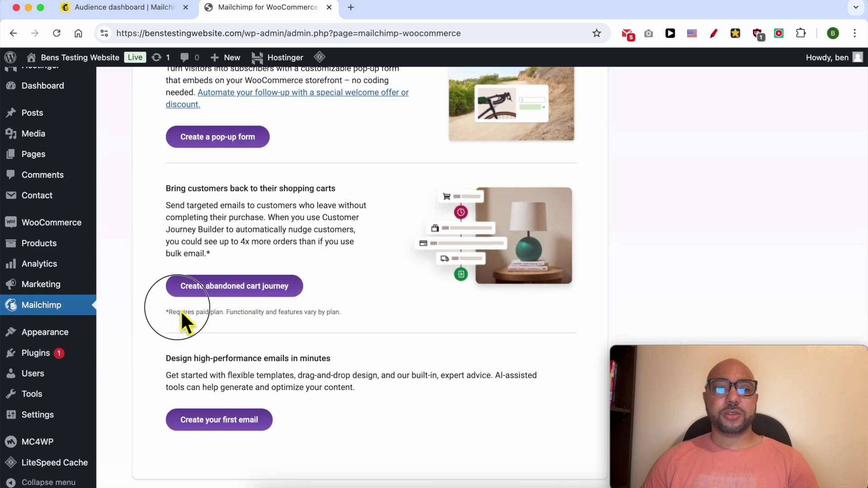
triple_click(180, 310)
left_click(342, 264)
scroll(341, 265, "down", 1)
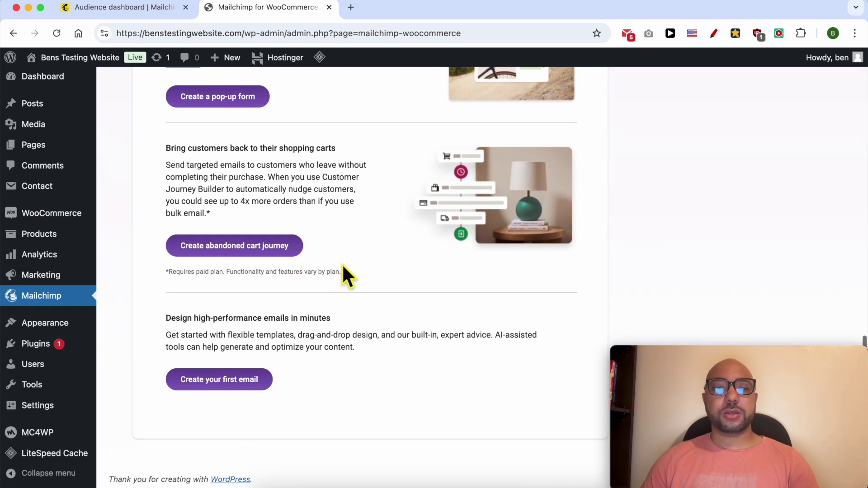
- Continue to Mailchimp and examine the connected WooCommerce store's customers, subscribers, products and orders
scroll(342, 264, "up", 13)
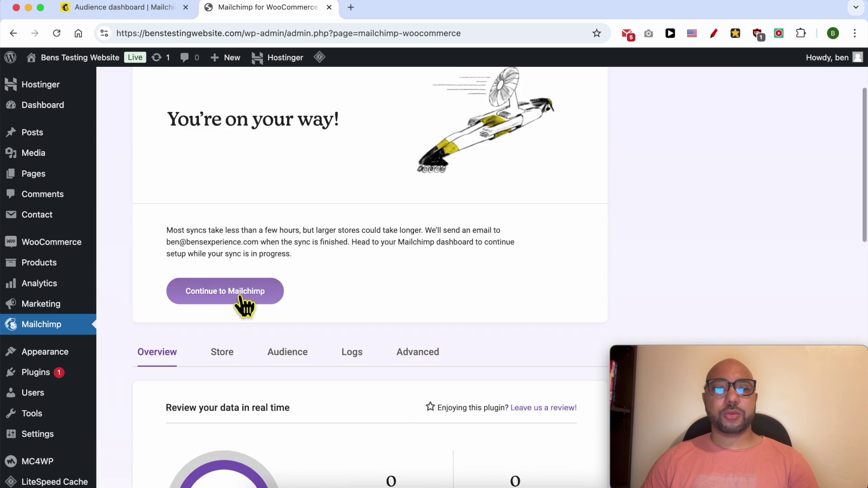
left_click(238, 296)
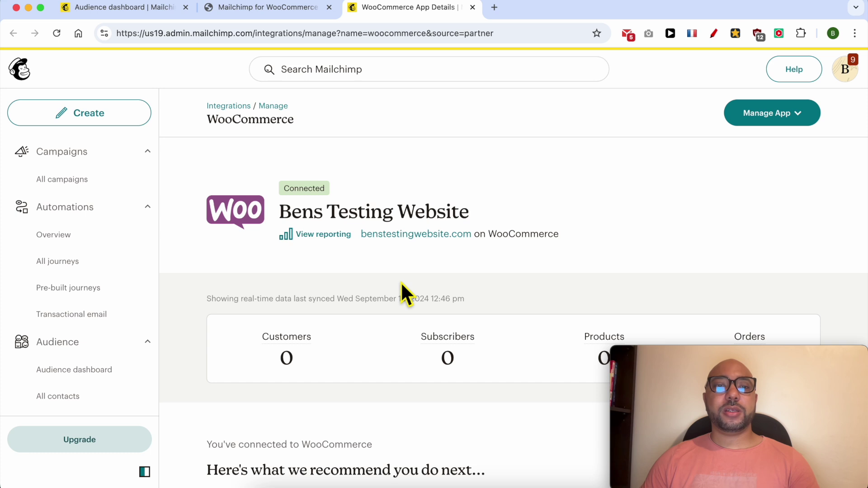
double_click(268, 153)
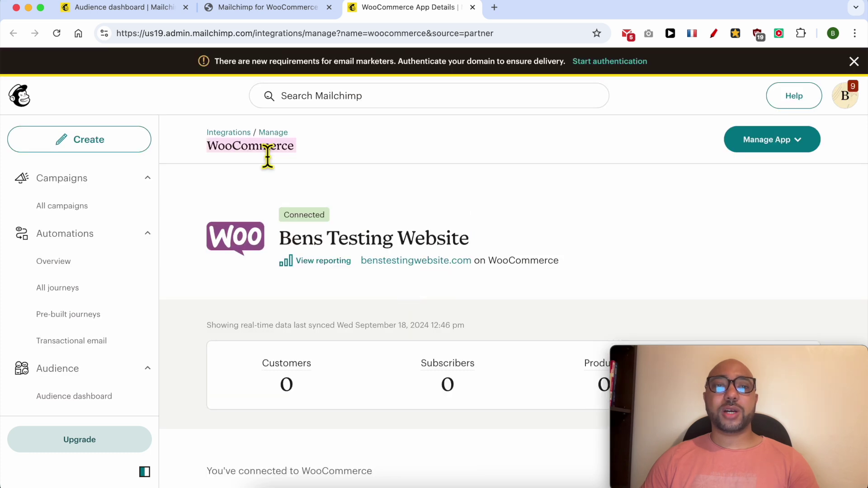
left_click(406, 222)
scroll(405, 283, "down", 2)
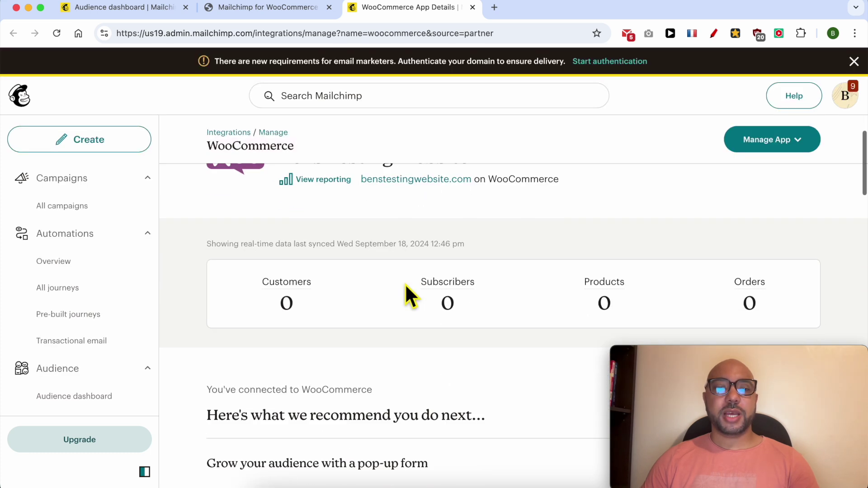
left_click_drag(310, 294, 256, 280)
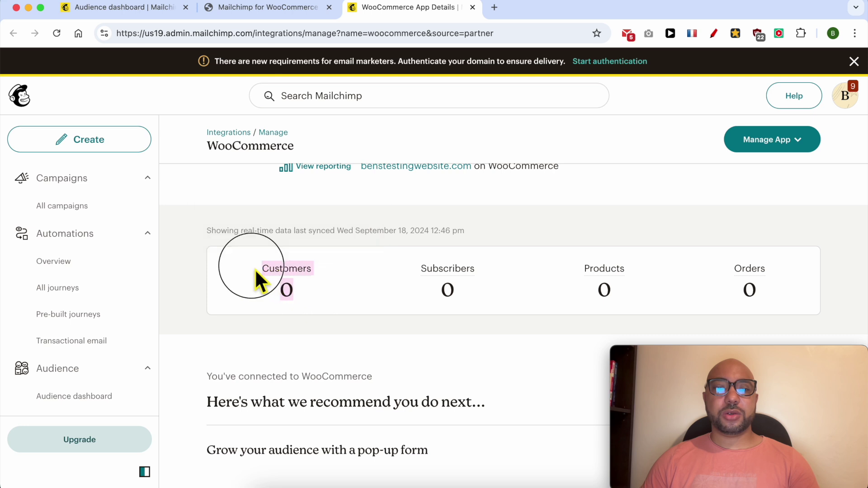
left_click_drag(432, 281, 414, 272)
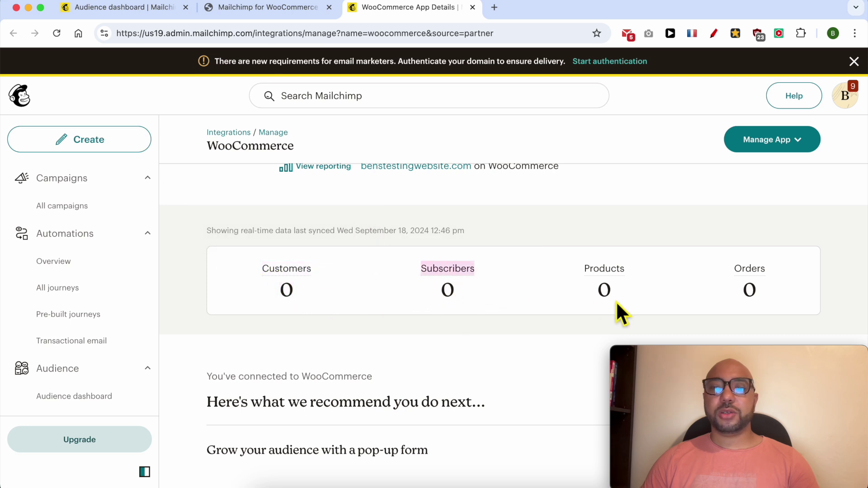
left_click(582, 293)
left_click_drag(757, 294, 730, 281)
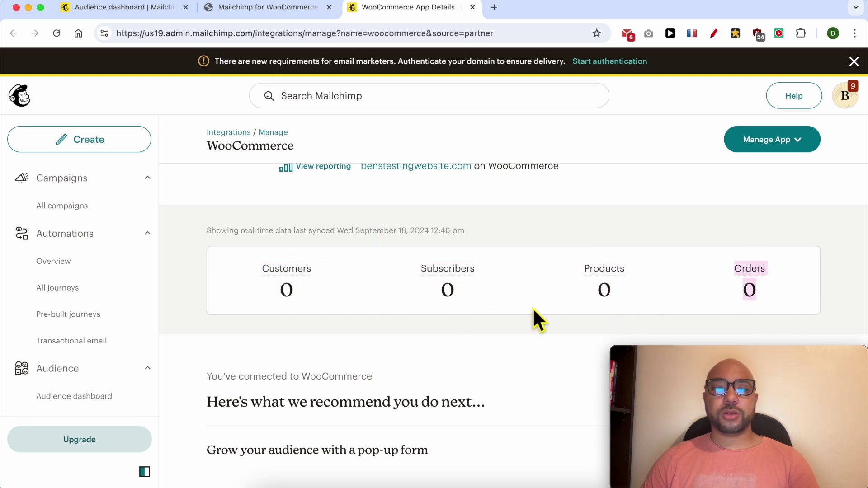
- Expand the abandoned cart reminders recommendation and look through the automated workflows and customer segments
scroll(476, 324, "up", 1)
scroll(476, 324, "down", 7)
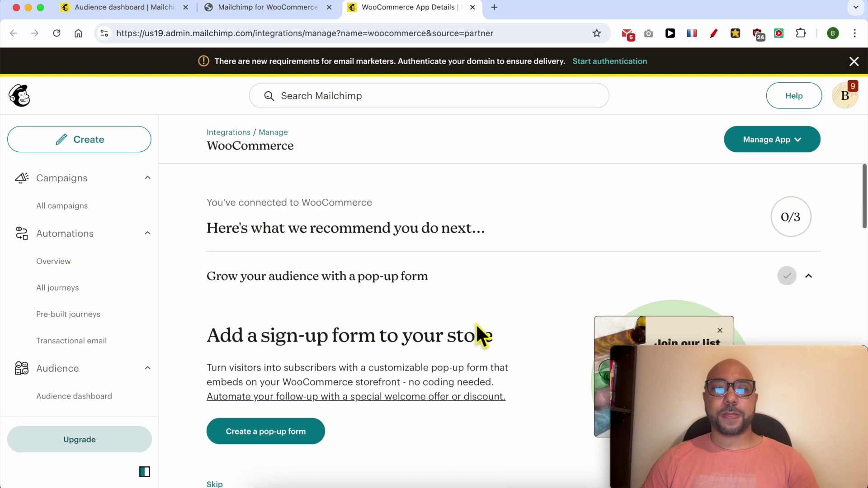
scroll(280, 319, "down", 1)
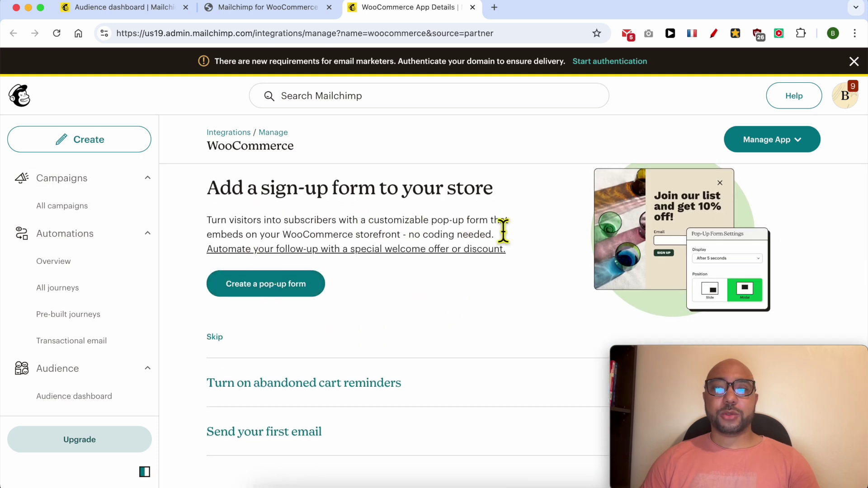
scroll(319, 390, "down", 1)
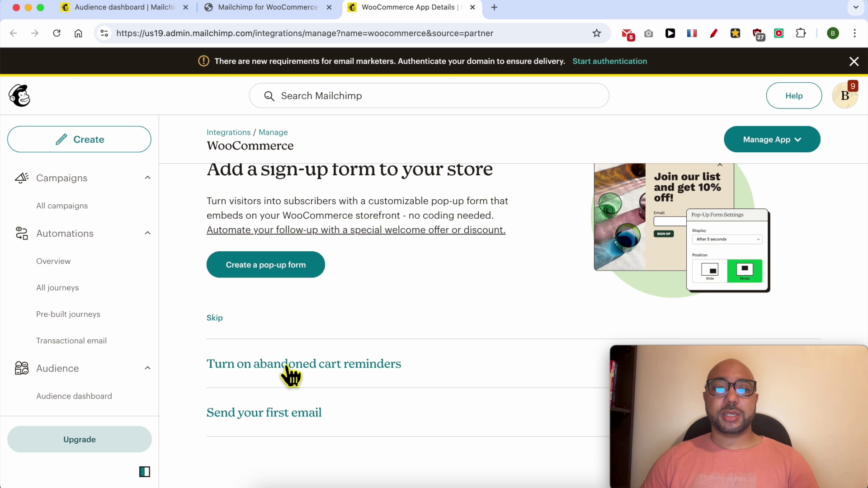
left_click(314, 368)
scroll(326, 367, "down", 4)
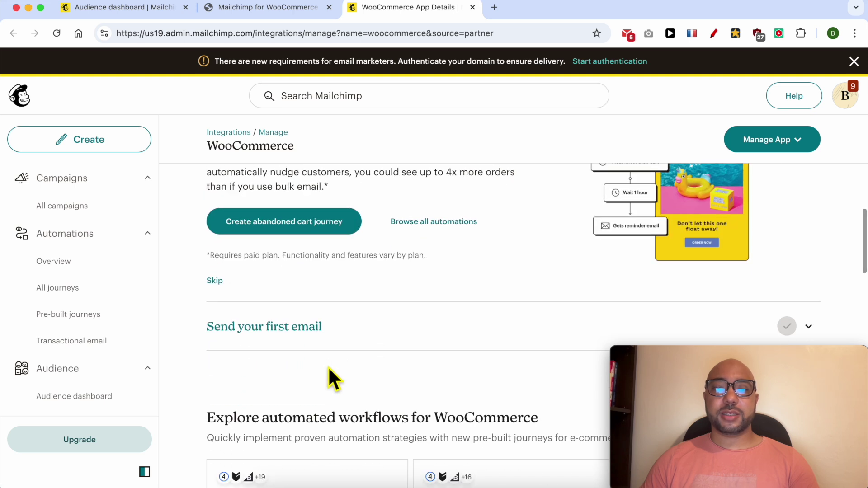
scroll(327, 366, "down", 10)
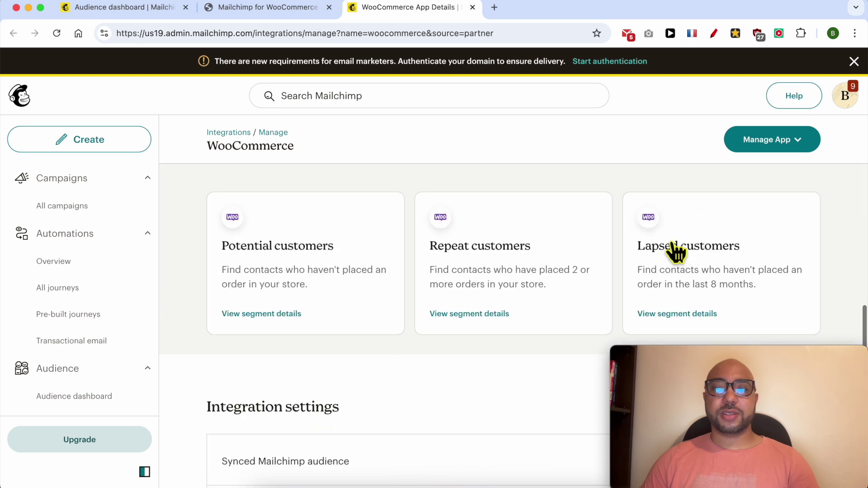
- View the app management options for the WooCommerce integration, close them and look over the Integration settings
left_click(769, 148)
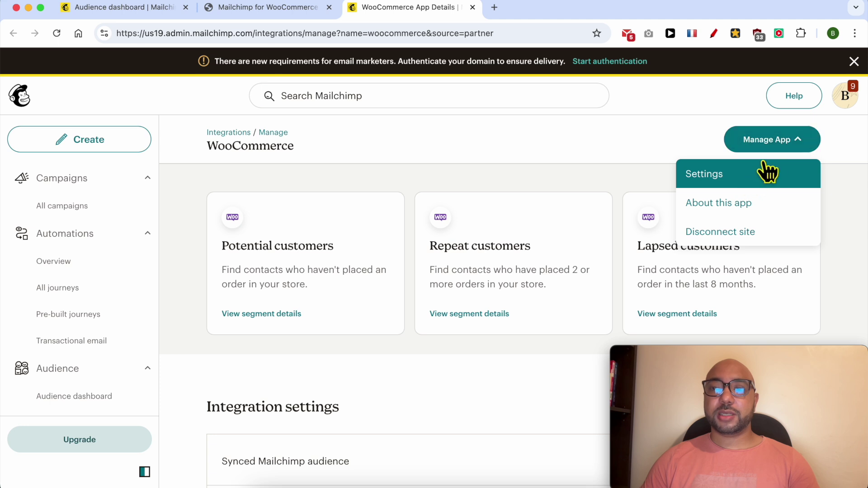
scroll(745, 181, "down", 3)
scroll(744, 183, "down", 5)
left_click(527, 248)
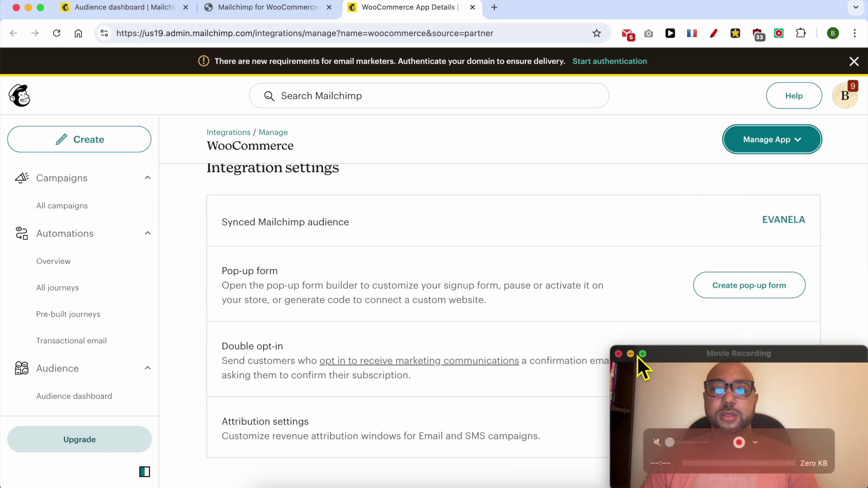
- Turn Double opt-in off in the integration settings and turn it back on
left_click_drag(658, 352, 78, 68)
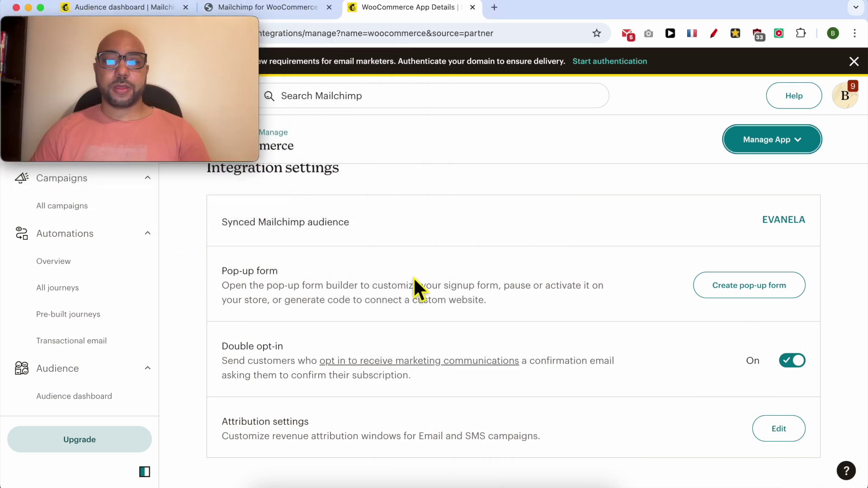
left_click(793, 364)
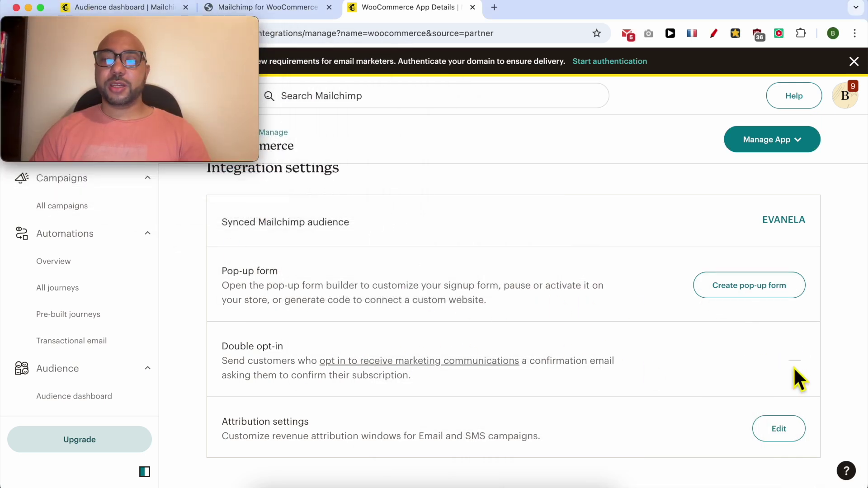
left_click(794, 364)
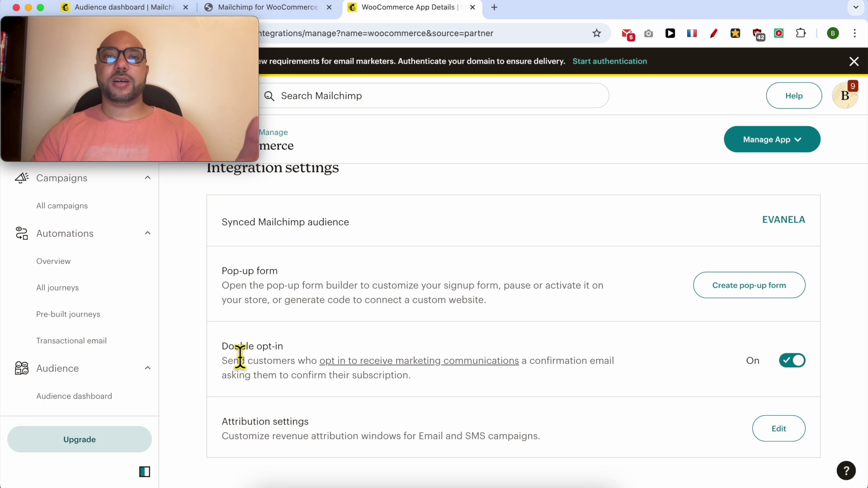
- Look over the attribution settings and the WooCommerce settings for cart tracking, non-subscribed contacts and customer tags
scroll(430, 424, "down", 3)
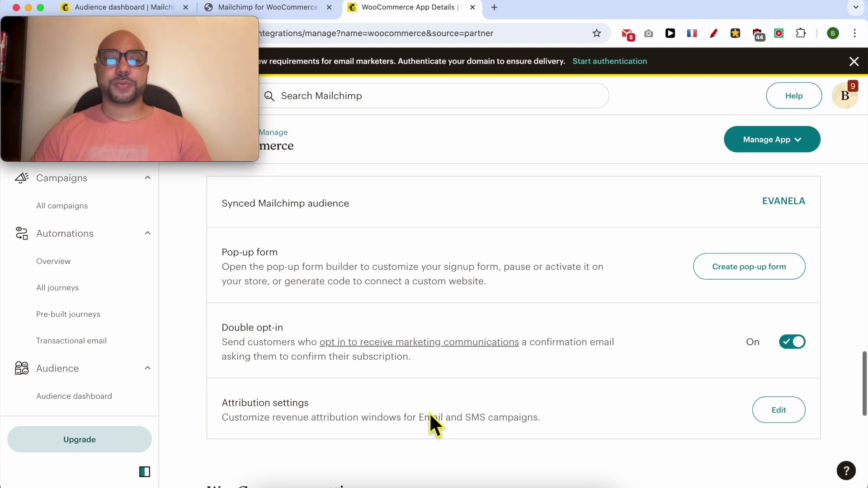
scroll(510, 416, "down", 3)
left_click_drag(181, 351, 429, 351)
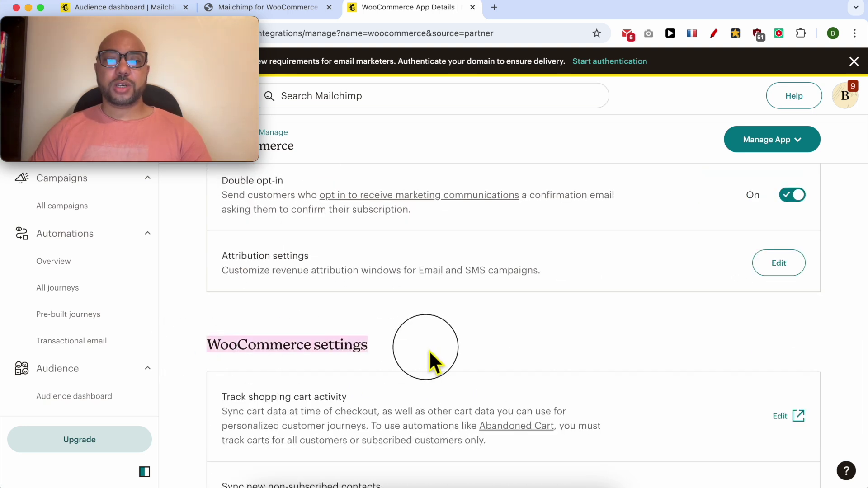
scroll(300, 392, "down", 3)
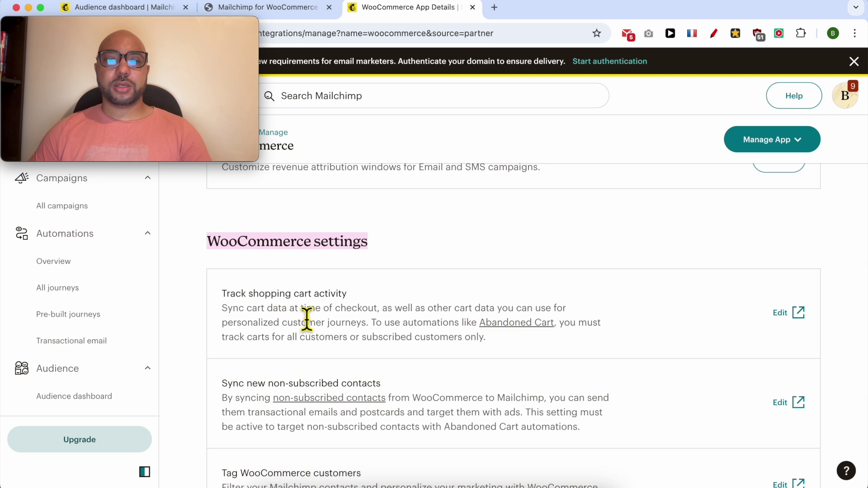
- Open the Track shopping cart activity setting for editing and review the cart tracking and contact import preferences
left_click(787, 318)
left_click(639, 335)
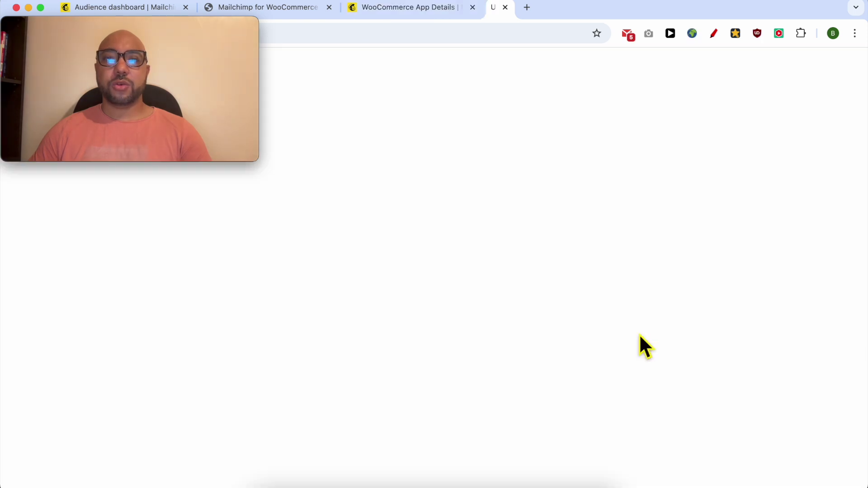
left_click_drag(235, 30, 217, 90)
scroll(271, 343, "down", 5)
scroll(252, 332, "down", 5)
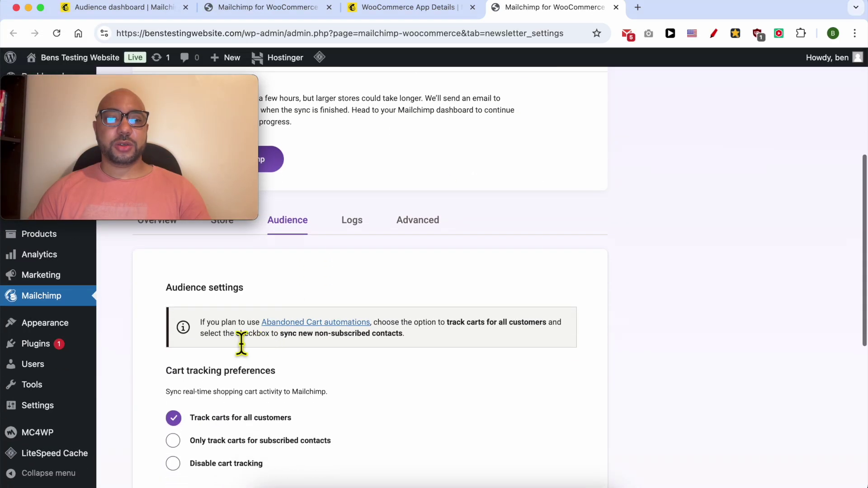
scroll(235, 353, "down", 1)
scroll(235, 352, "up", 1)
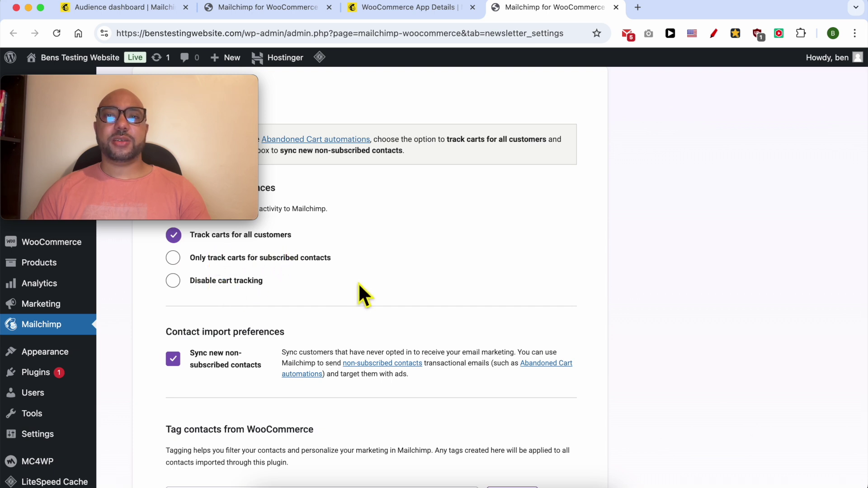
scroll(367, 282, "up", 1)
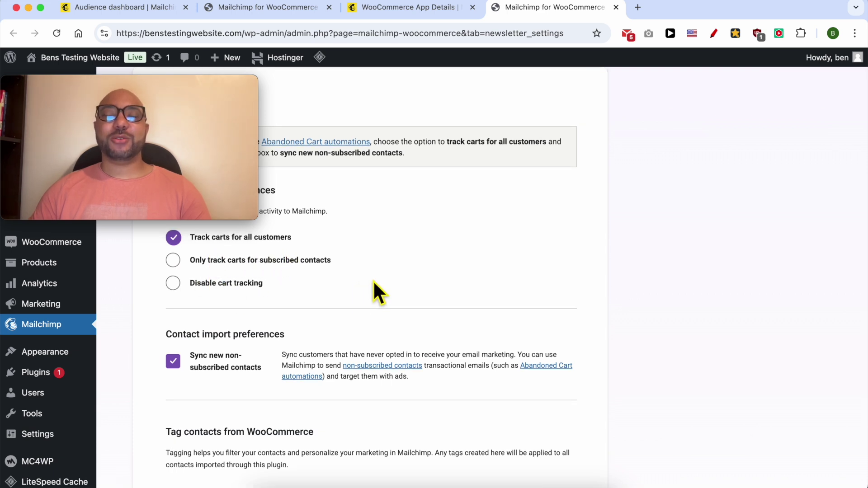